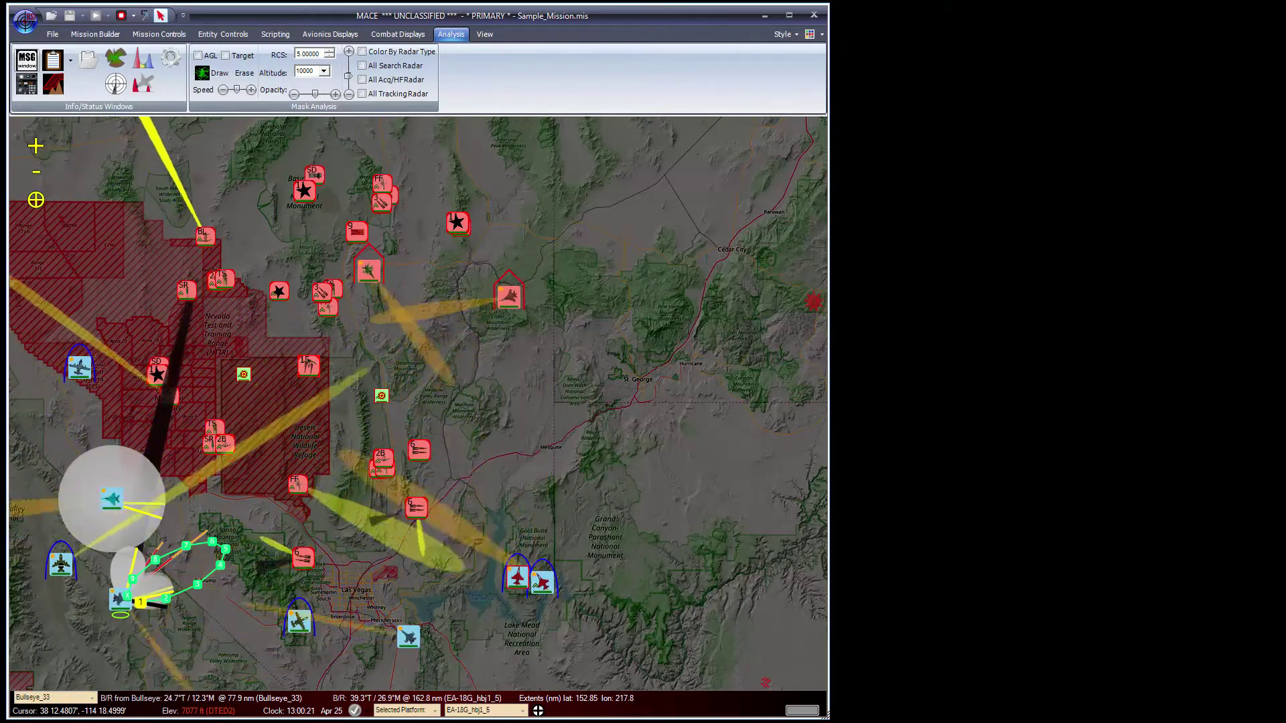
Open the Spectrum Viewer and look through all the signal bands down to 3 Hz and back up
click(142, 63)
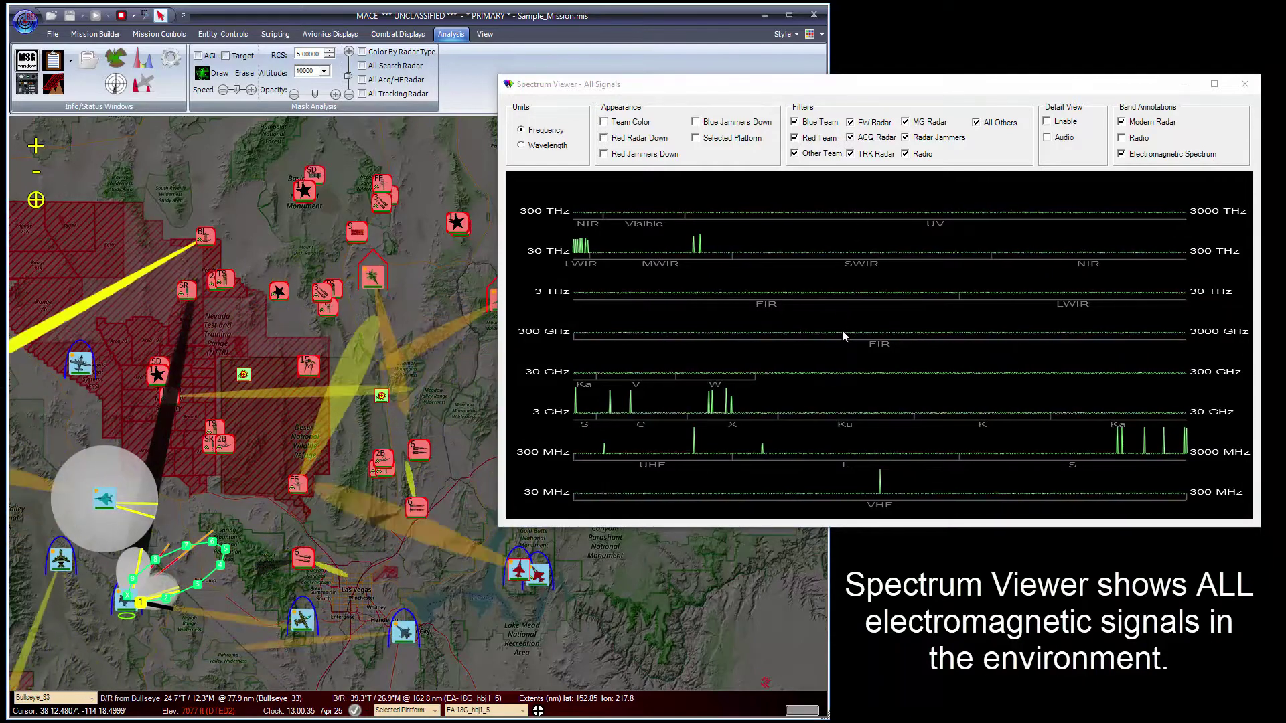
click(812, 468)
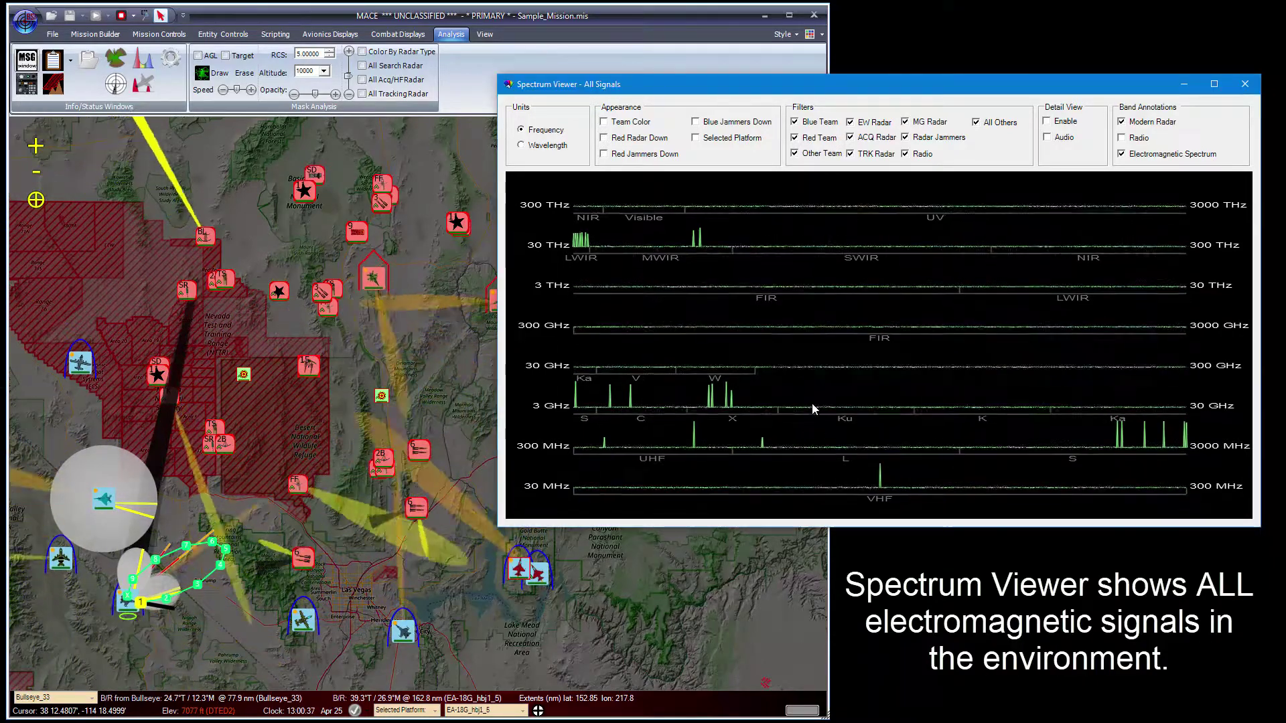
scroll(812, 404, down, 4)
scroll(819, 214, down, 5)
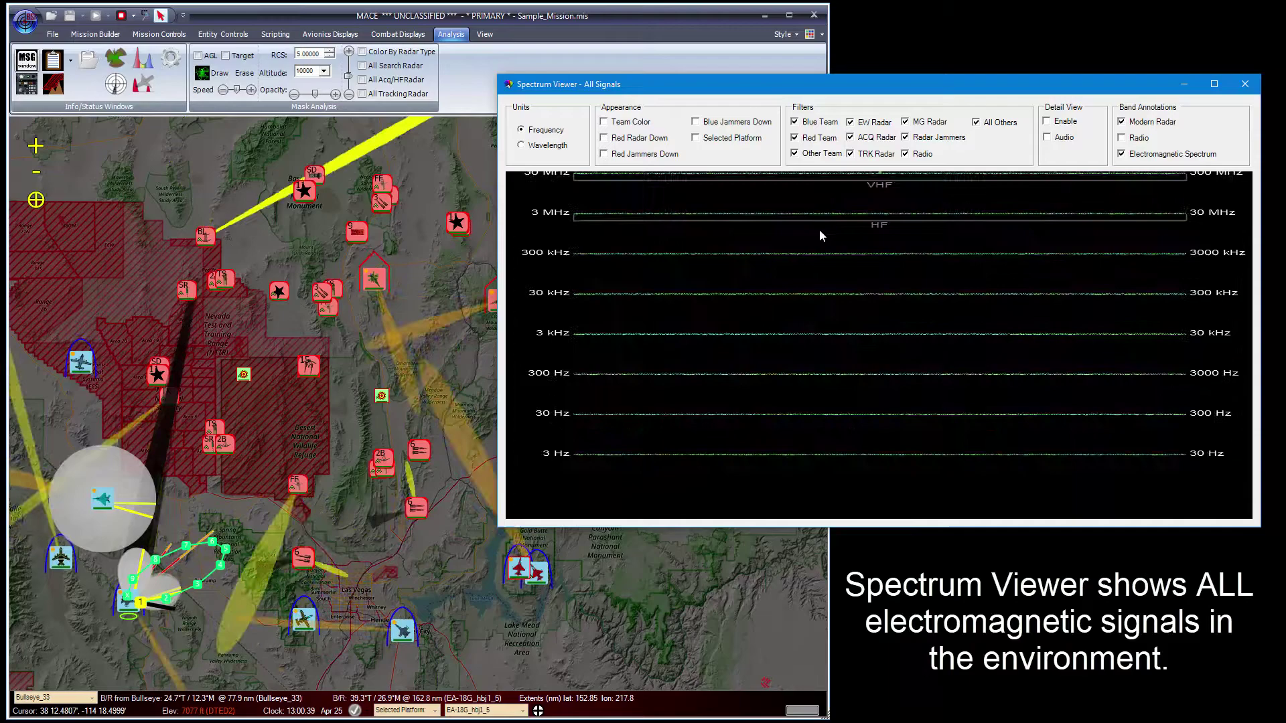
scroll(837, 416, up, 4)
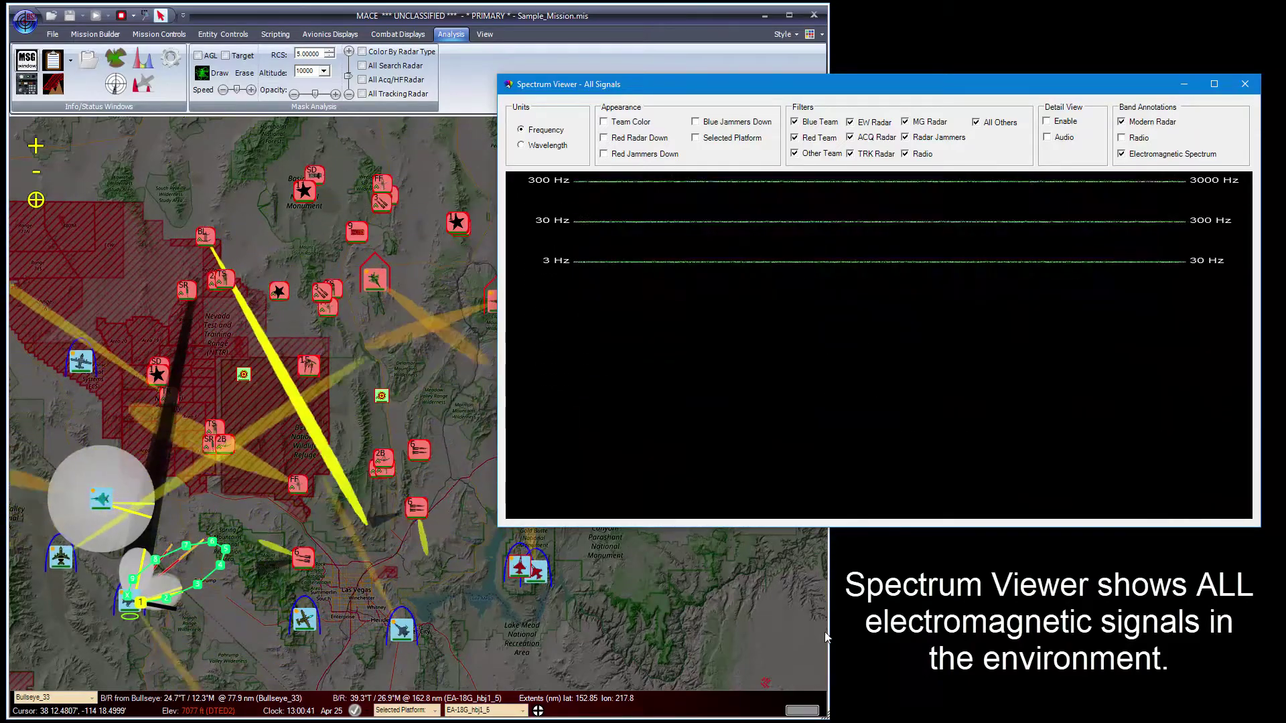
scroll(848, 499, up, 7)
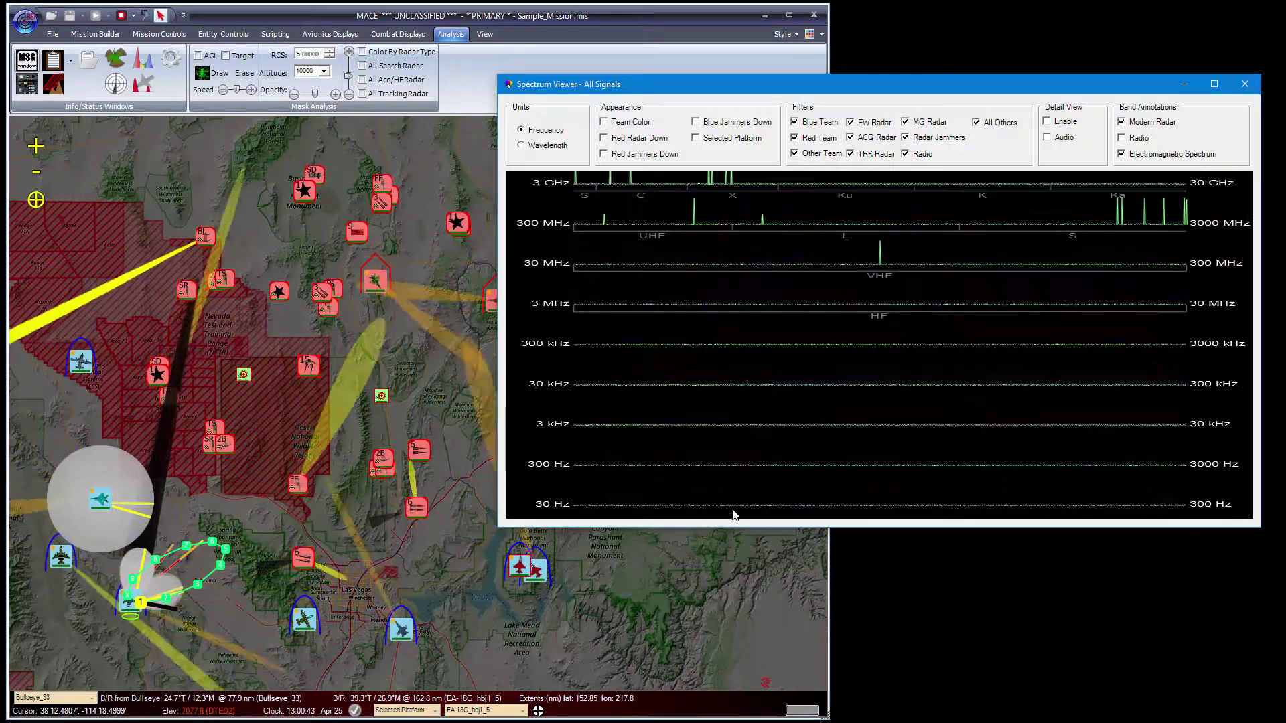
scroll(759, 231, up, 1)
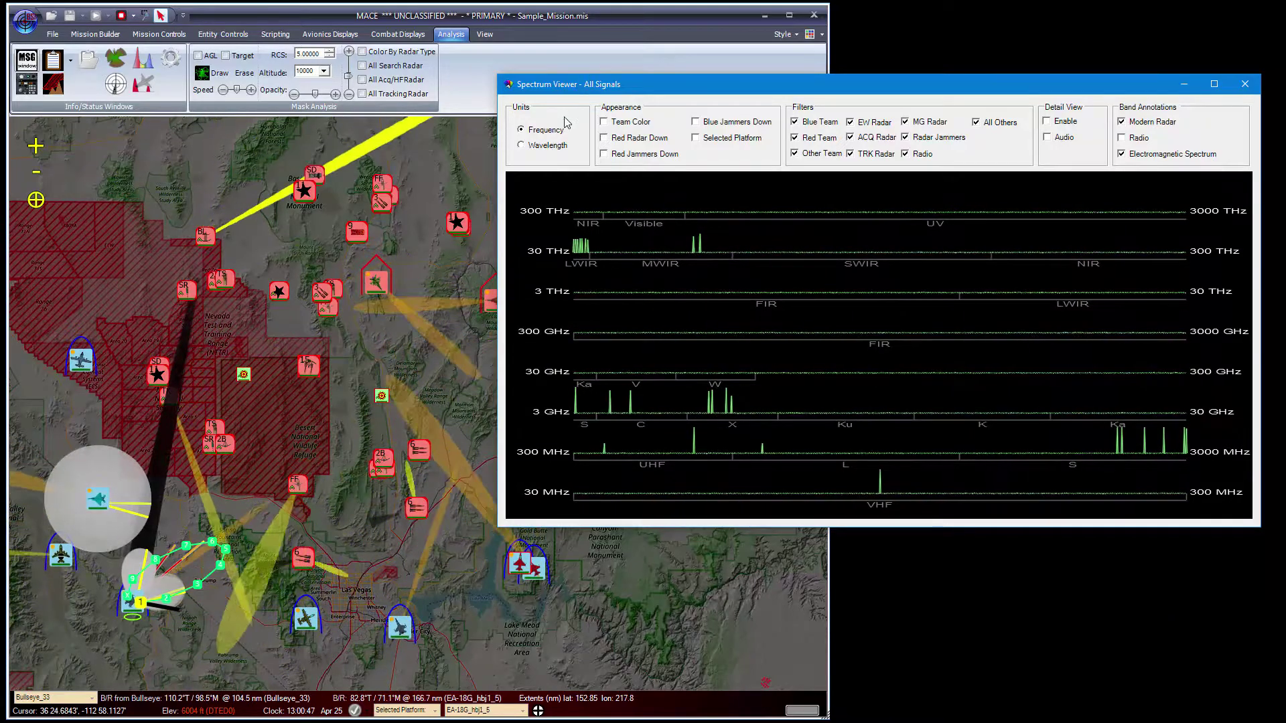
Switch the spectrum units to wavelength and return them to frequency
click(525, 149)
click(523, 130)
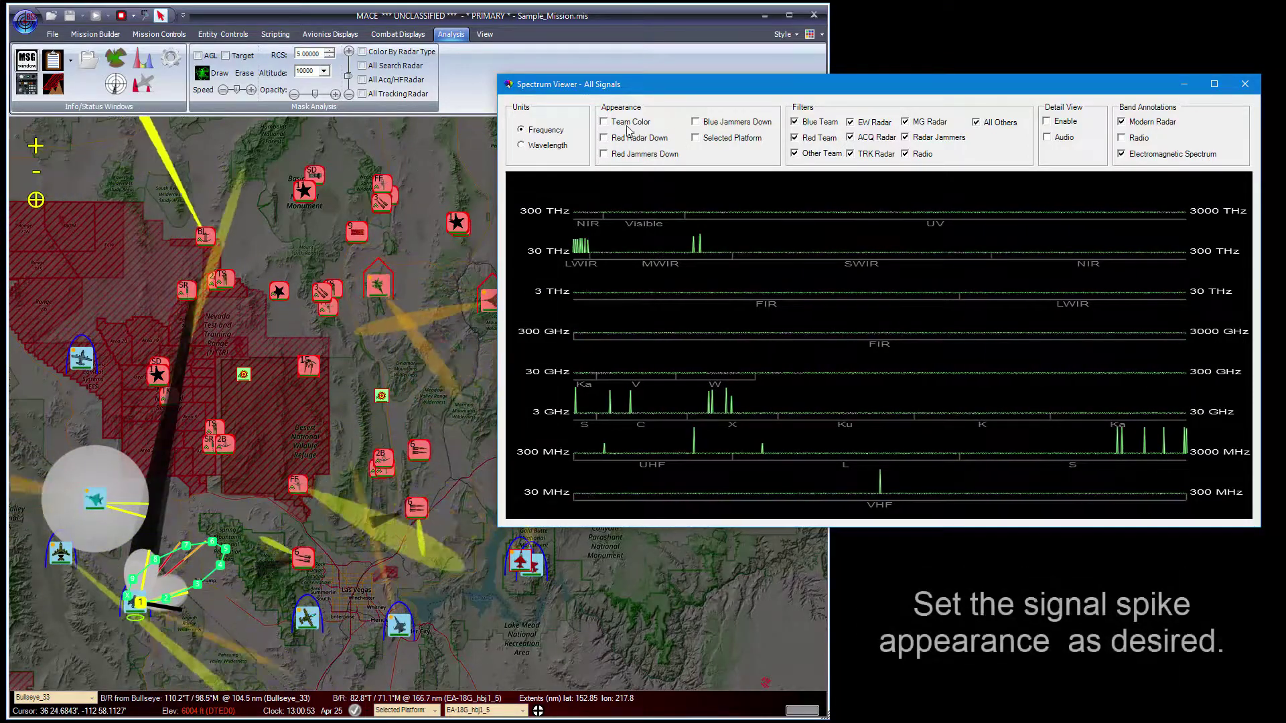
Show the signal spikes in team colors, with blue and red jammer signals pointing down
click(604, 123)
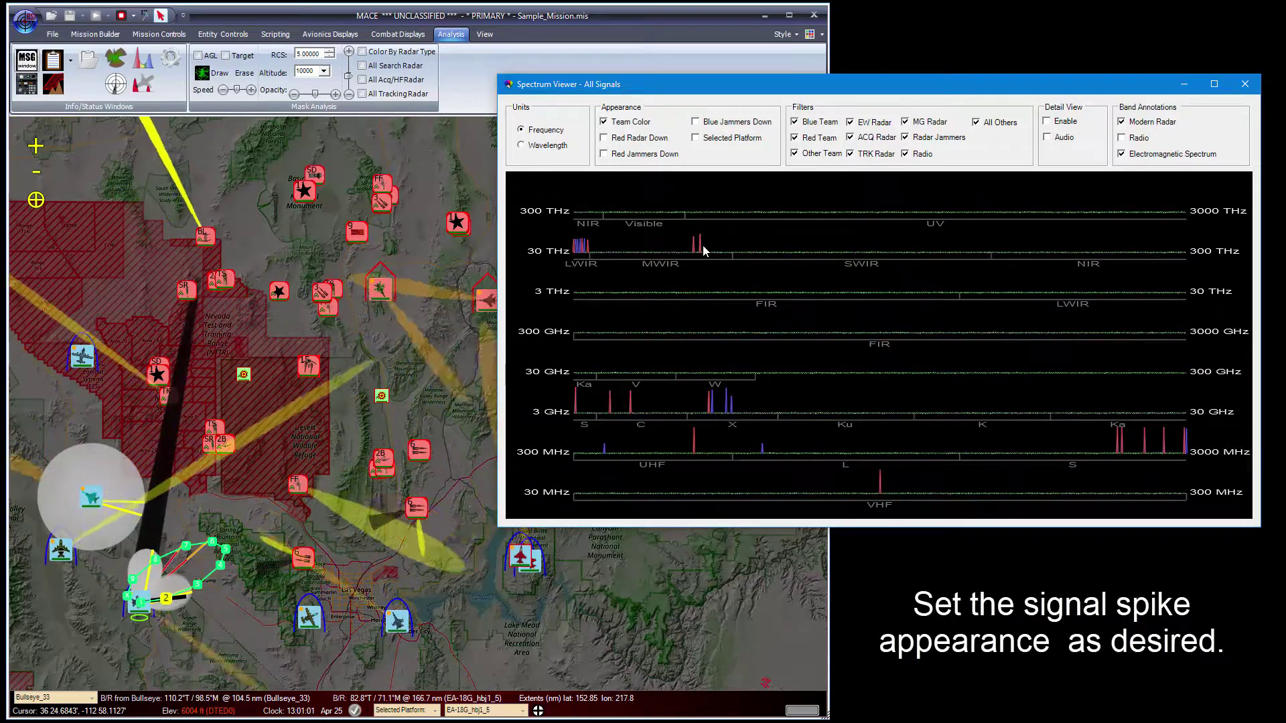
click(734, 125)
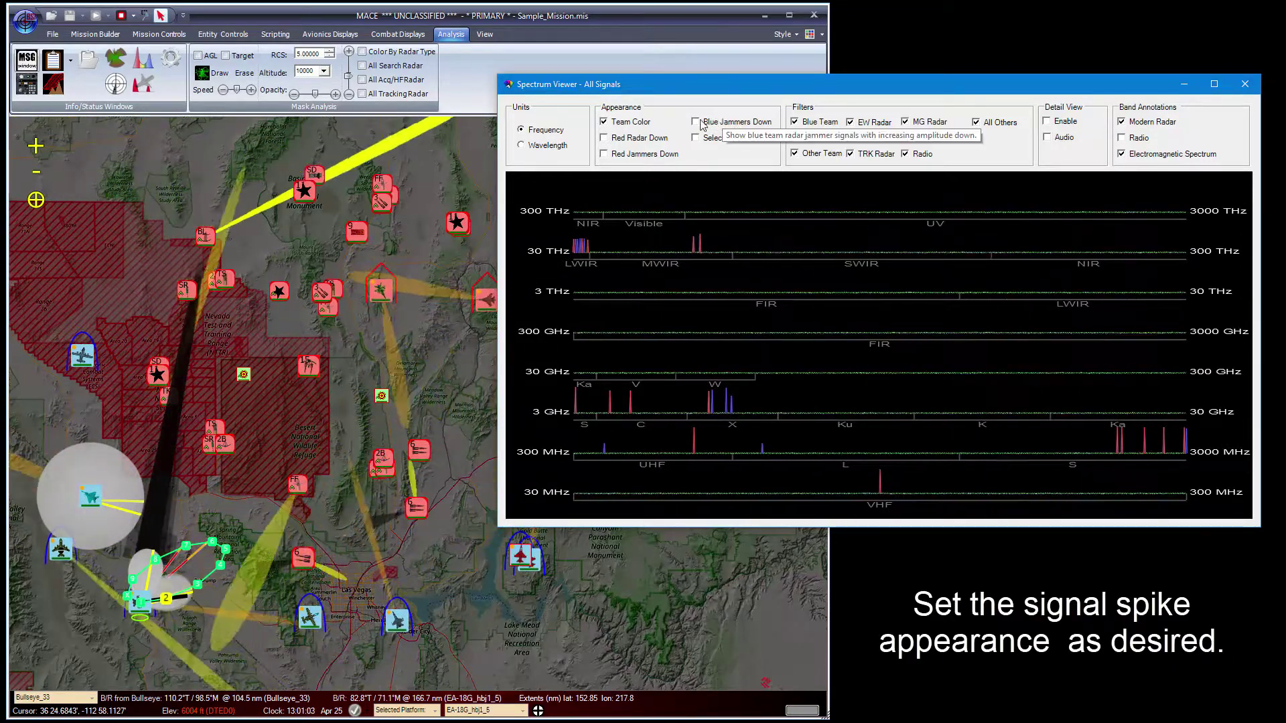
click(620, 154)
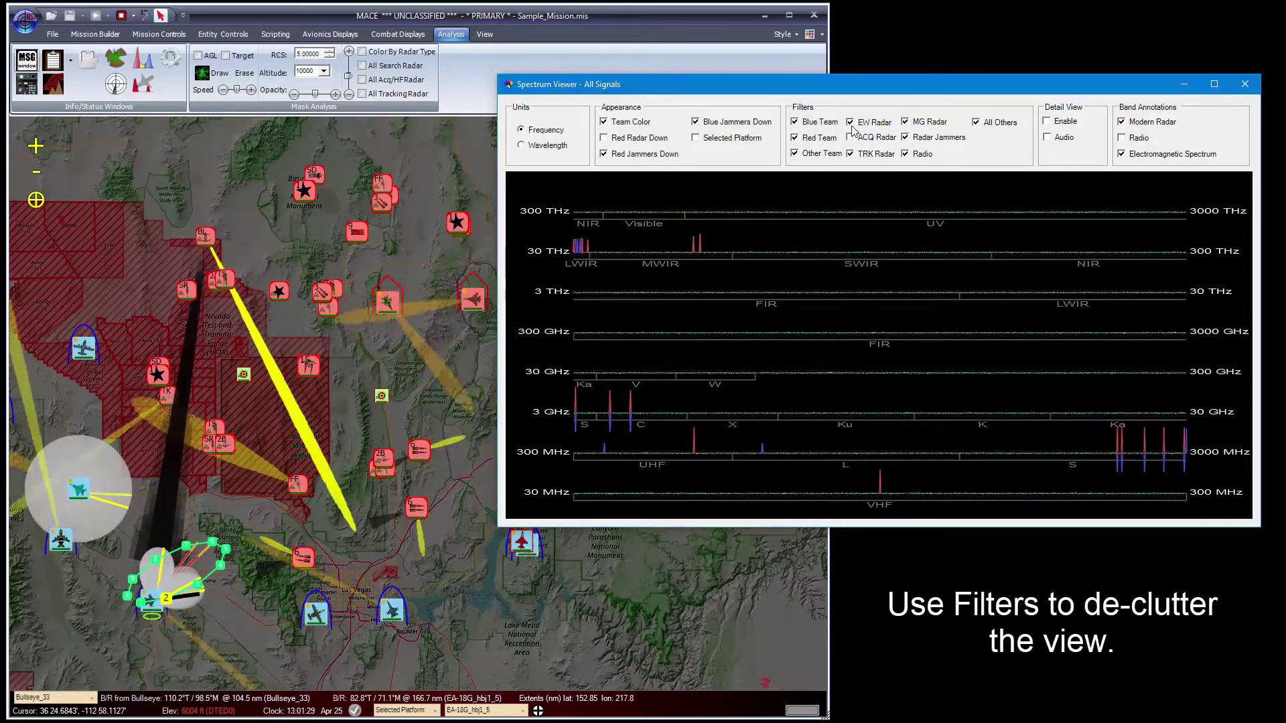
Try the filters by hiding and restoring the radio signals and the all-others signals
click(906, 154)
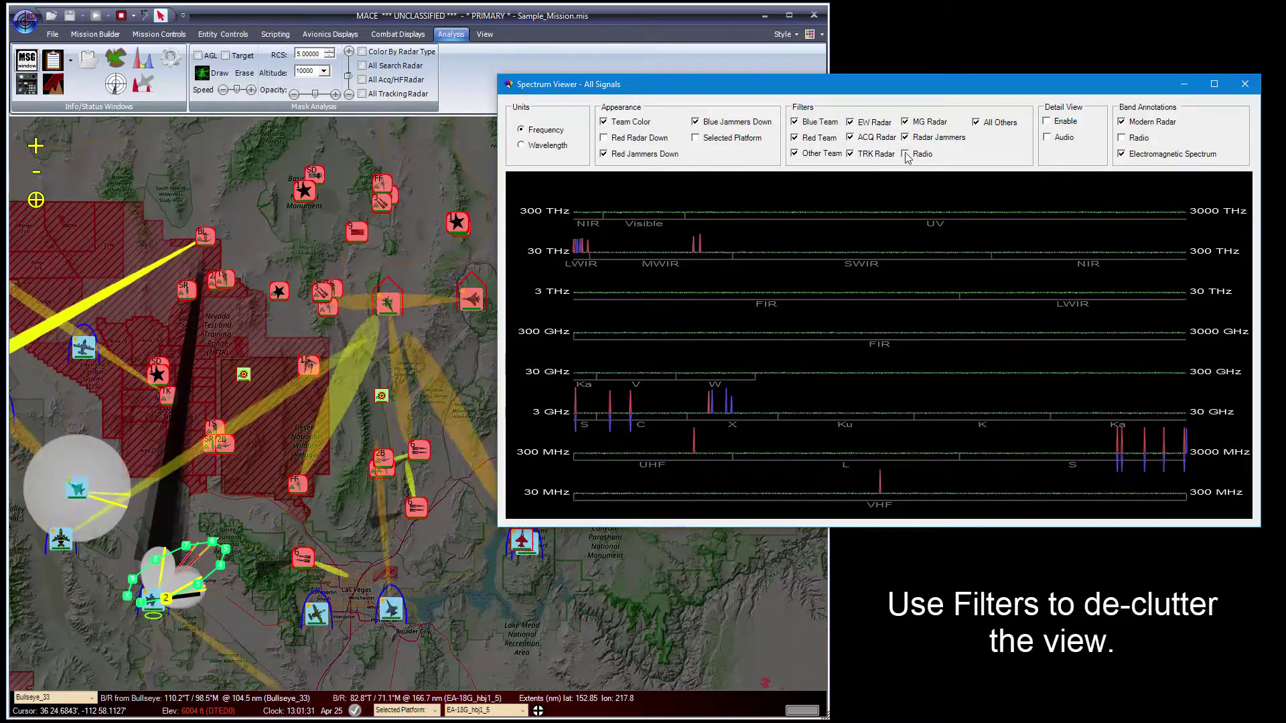
click(977, 123)
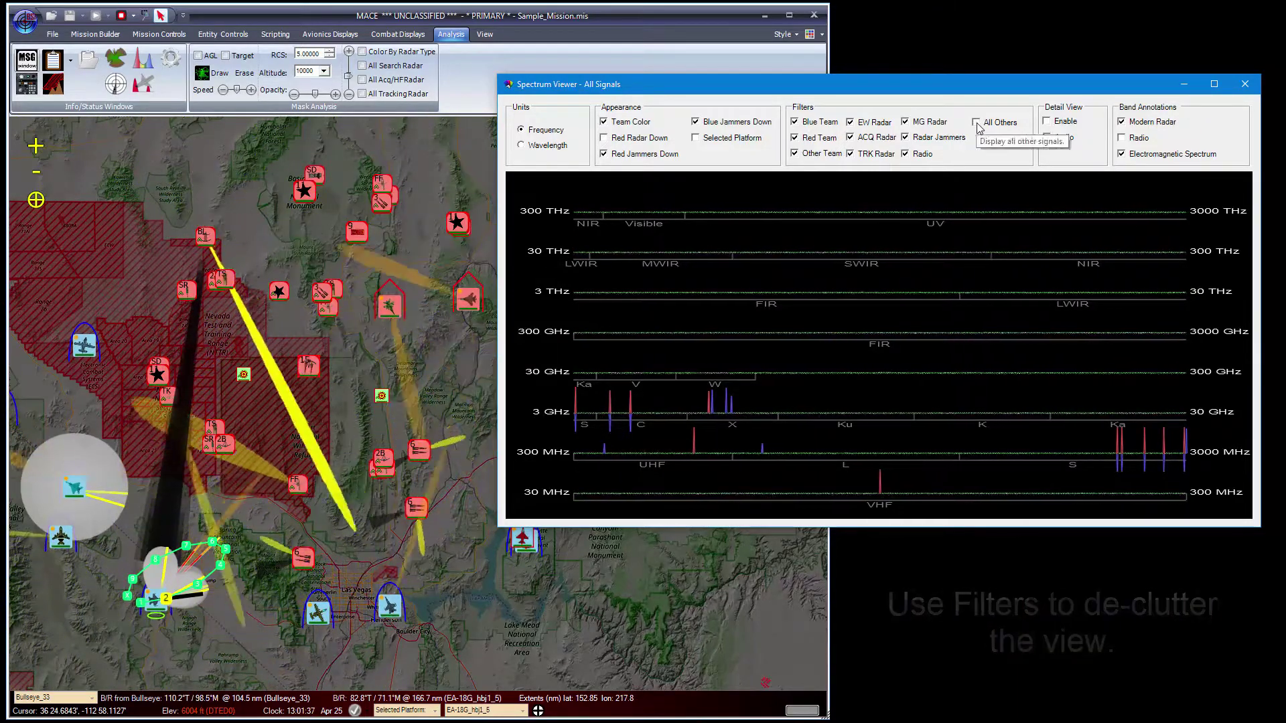
click(976, 122)
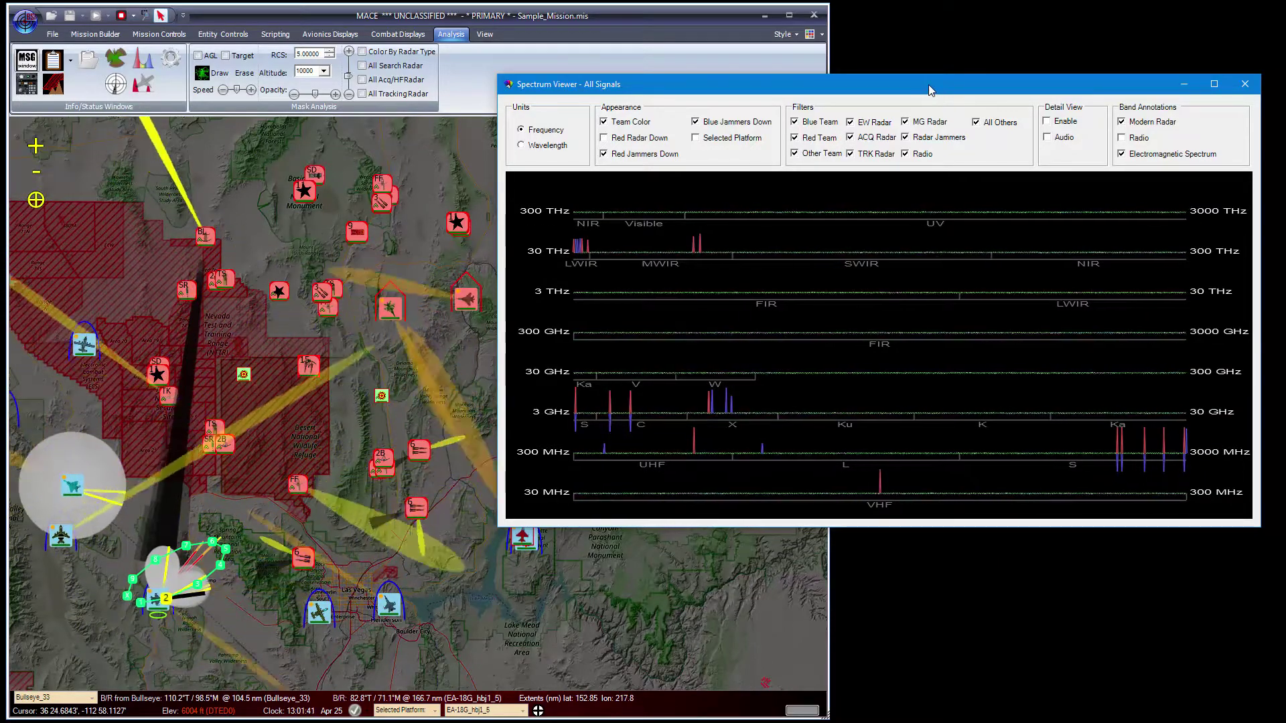
Enable the detail view with audio and examine the signals around 10 GHz and 2.8 GHz at different span widths
click(1048, 122)
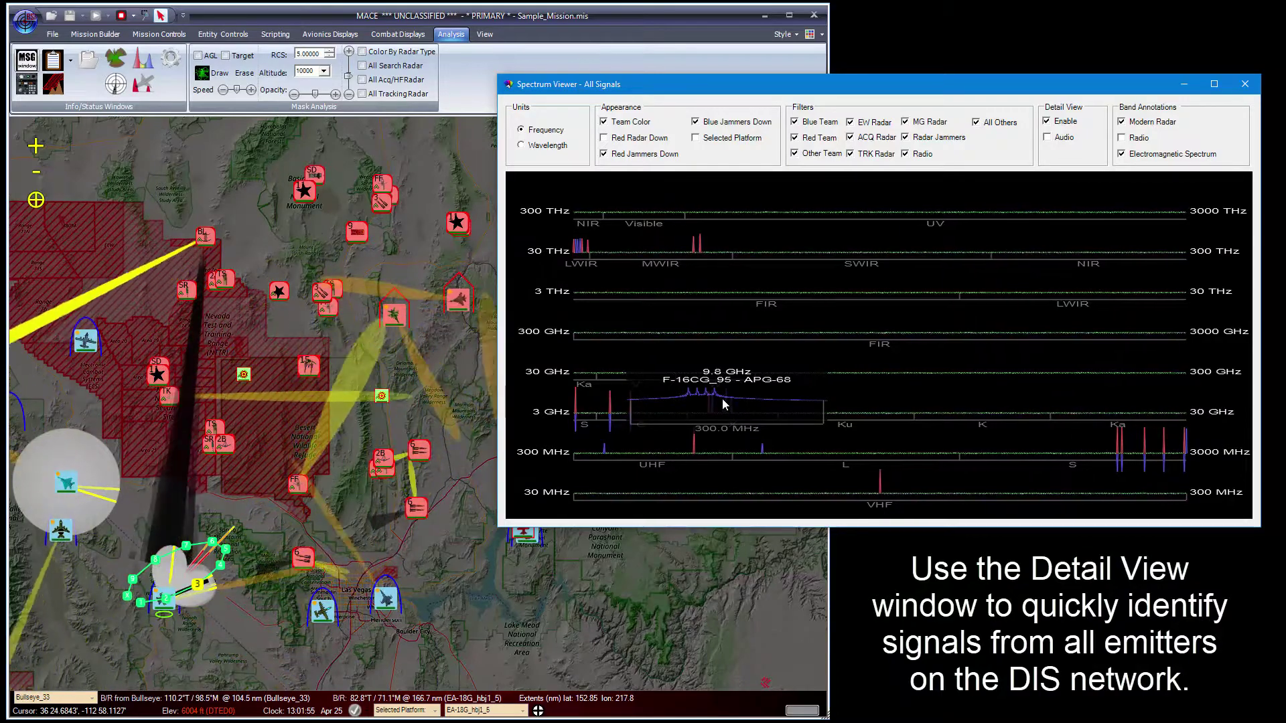
scroll(722, 399, down, 2)
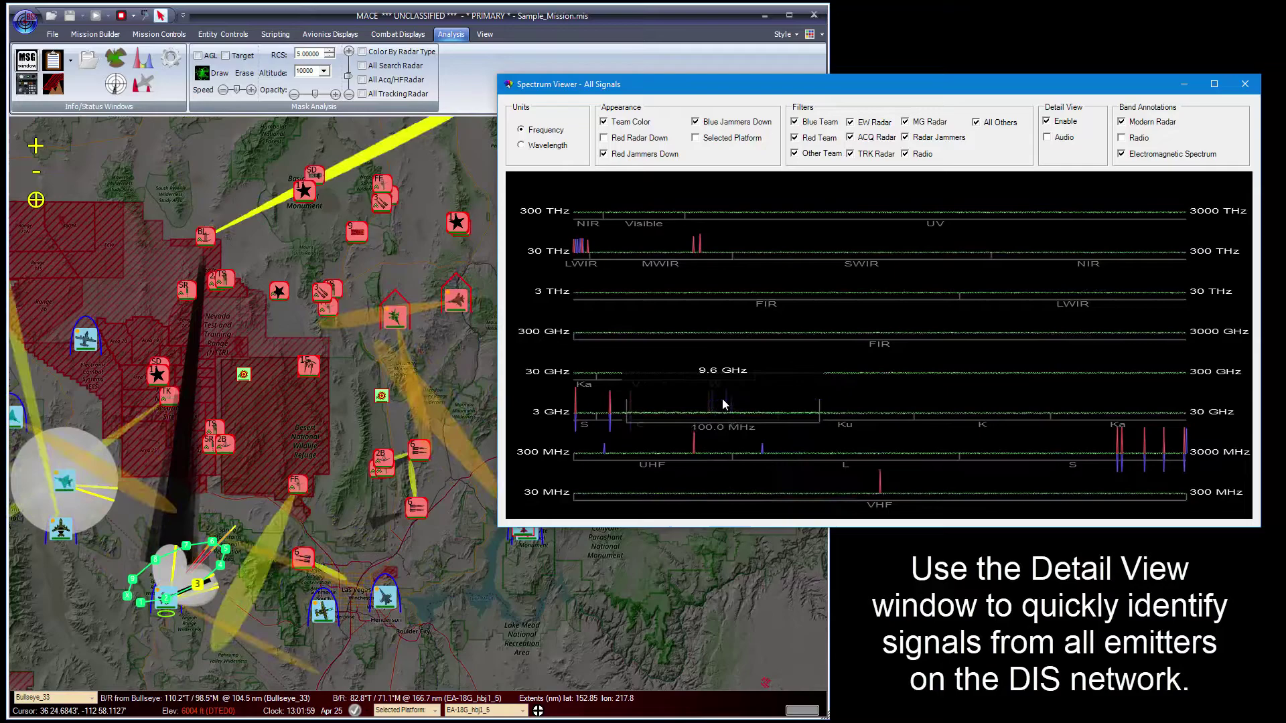
scroll(727, 402, down, 3)
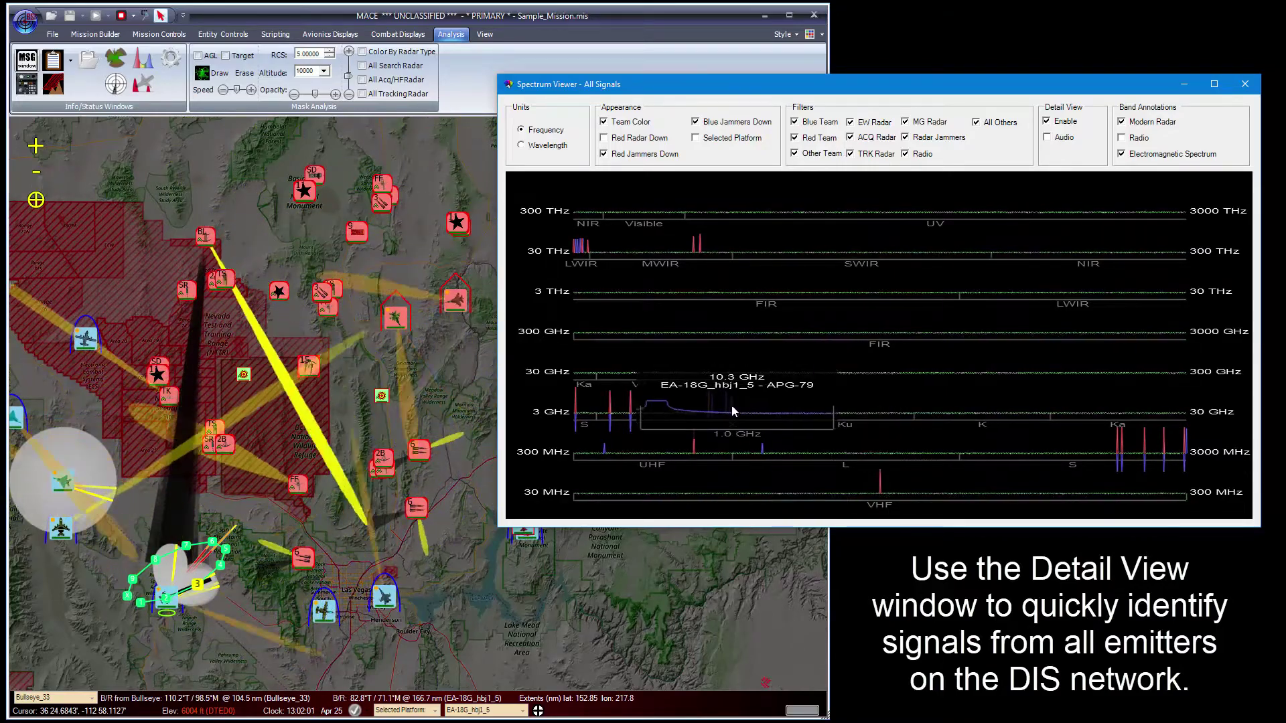
scroll(727, 405, up, 3)
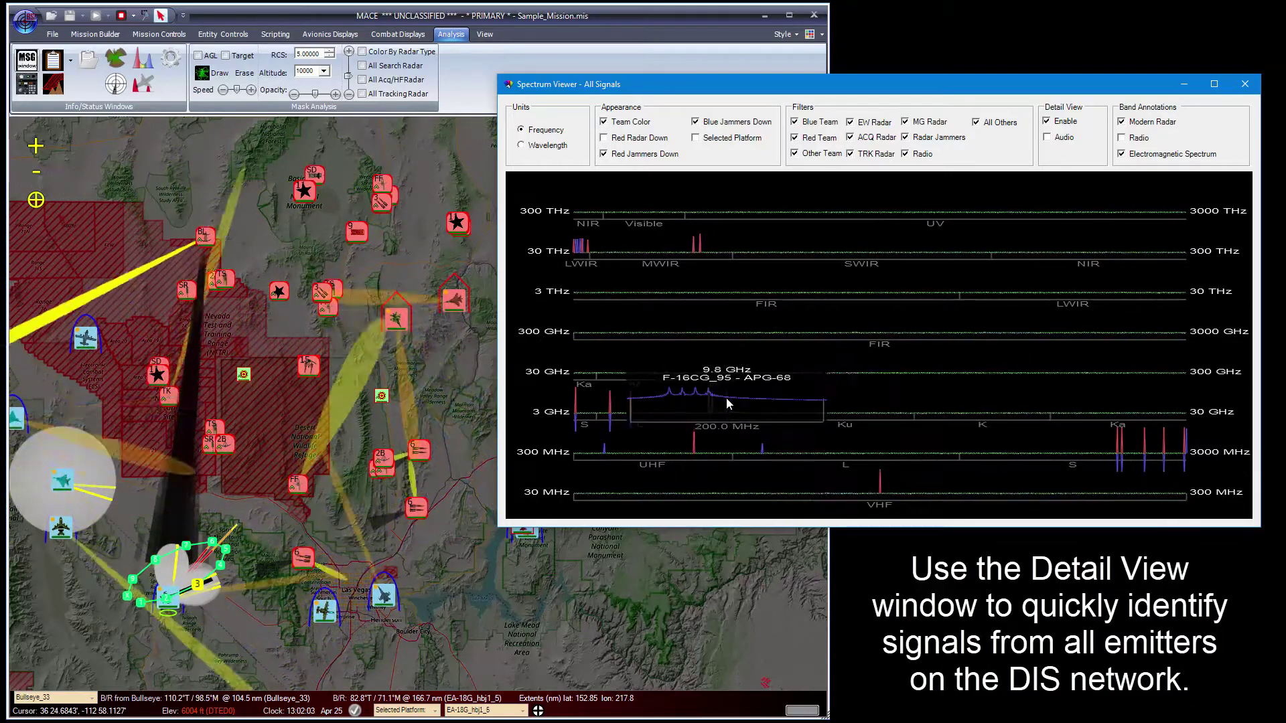
scroll(722, 395, down, 4)
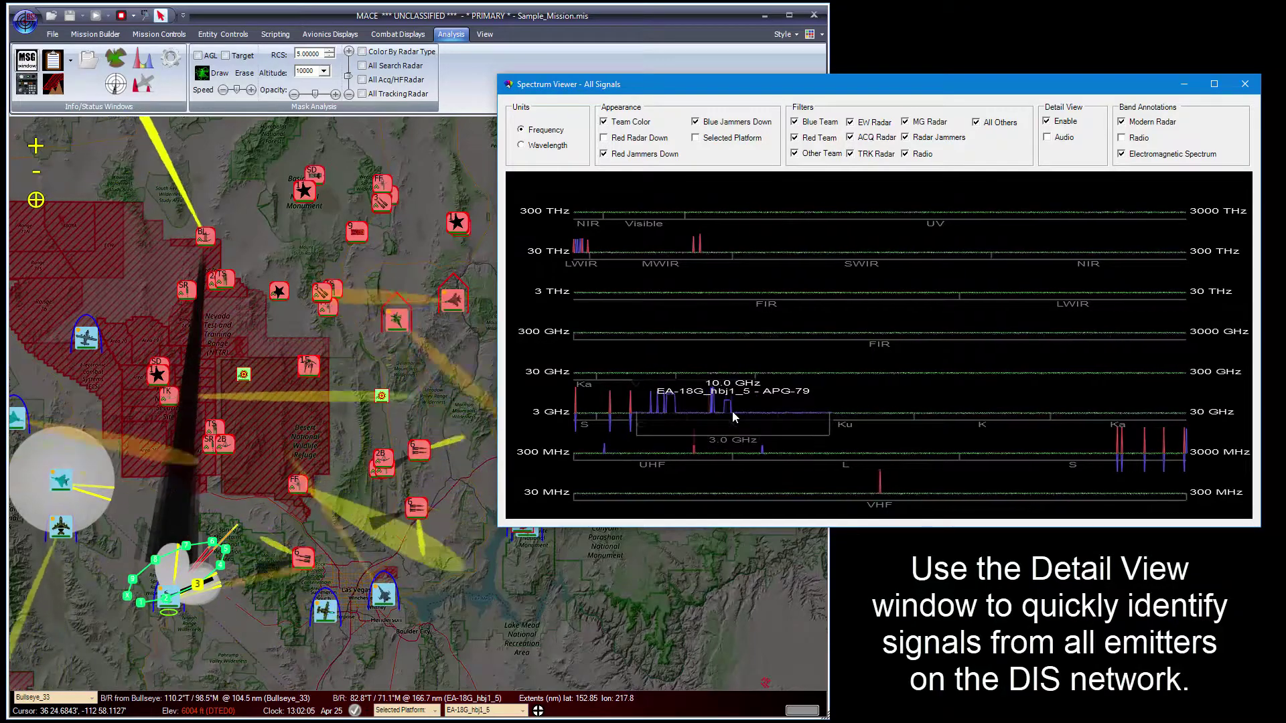
scroll(732, 412, up, 3)
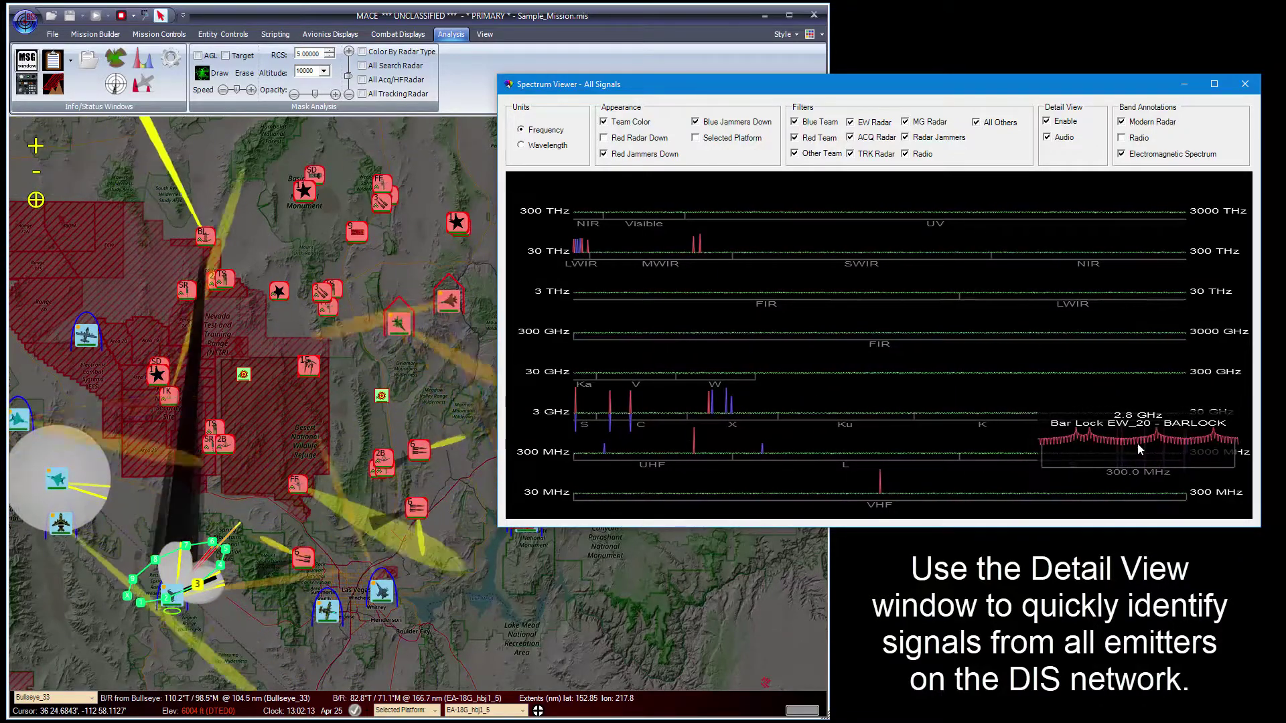
scroll(940, 371, down, 6)
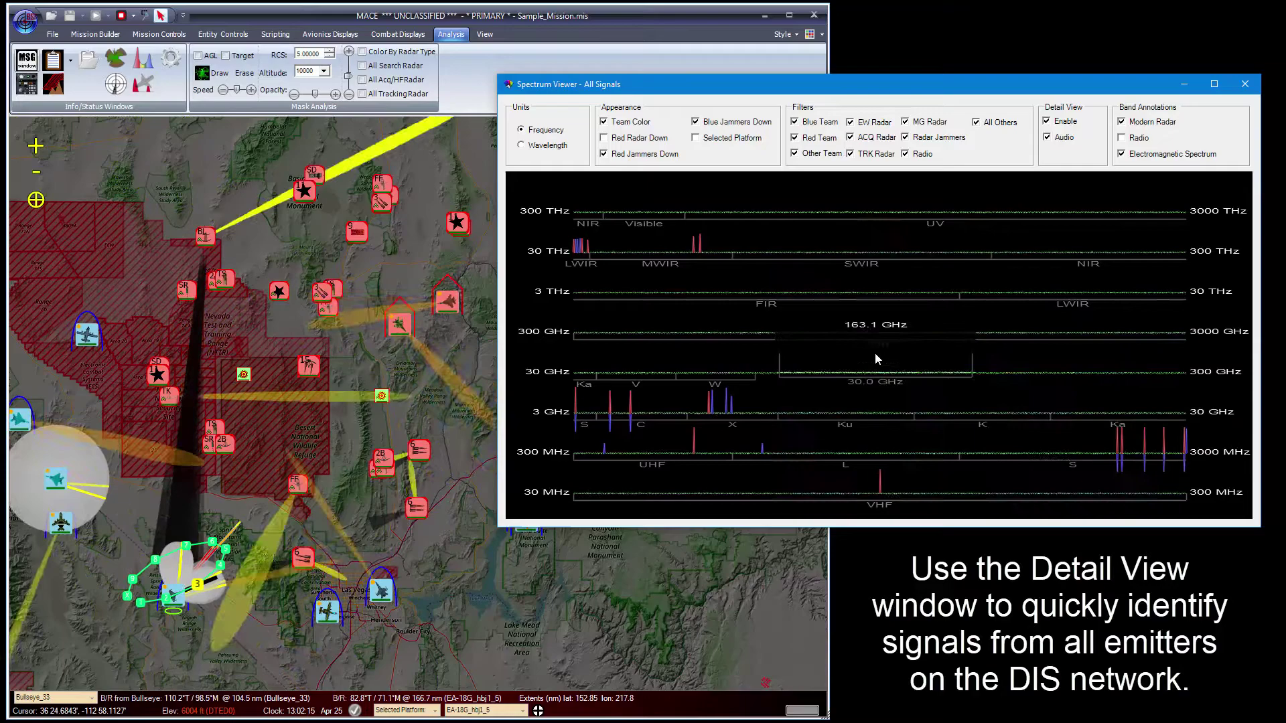
Limit the spectrum to the selected platform's signals and examine the band around 2.8 GHz in the detail view
click(695, 138)
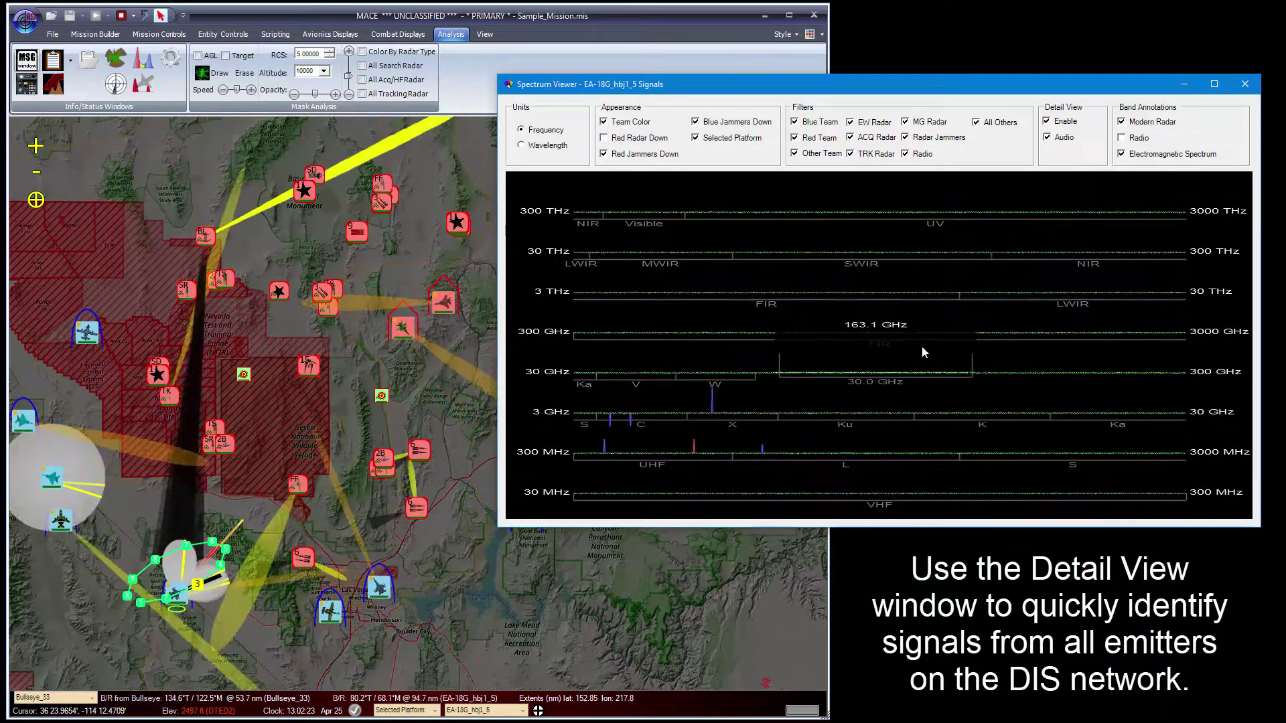
drag(883, 340, 1131, 452)
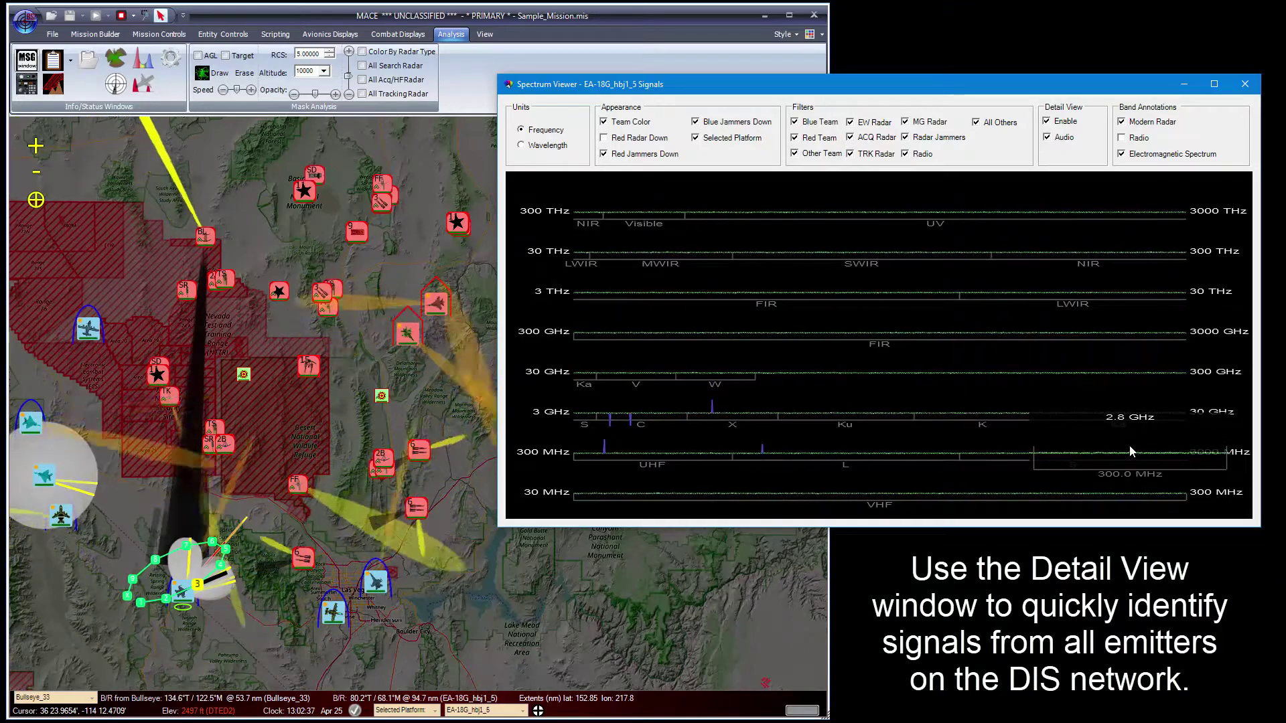
Select MiG-29_1 and the EA-18G_lbj1_4 in turn on the map and examine each platform's signals around 2.8 GHz
click(409, 337)
click(1063, 452)
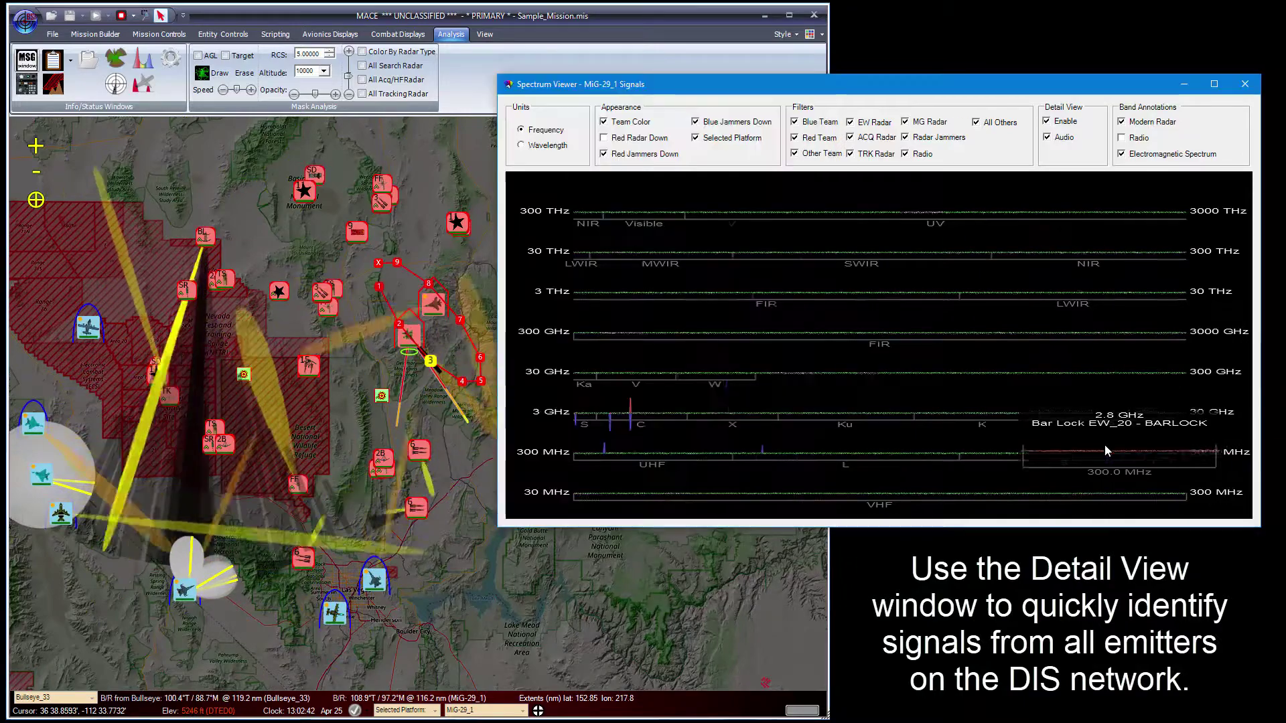
drag(1104, 445, 1131, 451)
scroll(736, 404, down, 2)
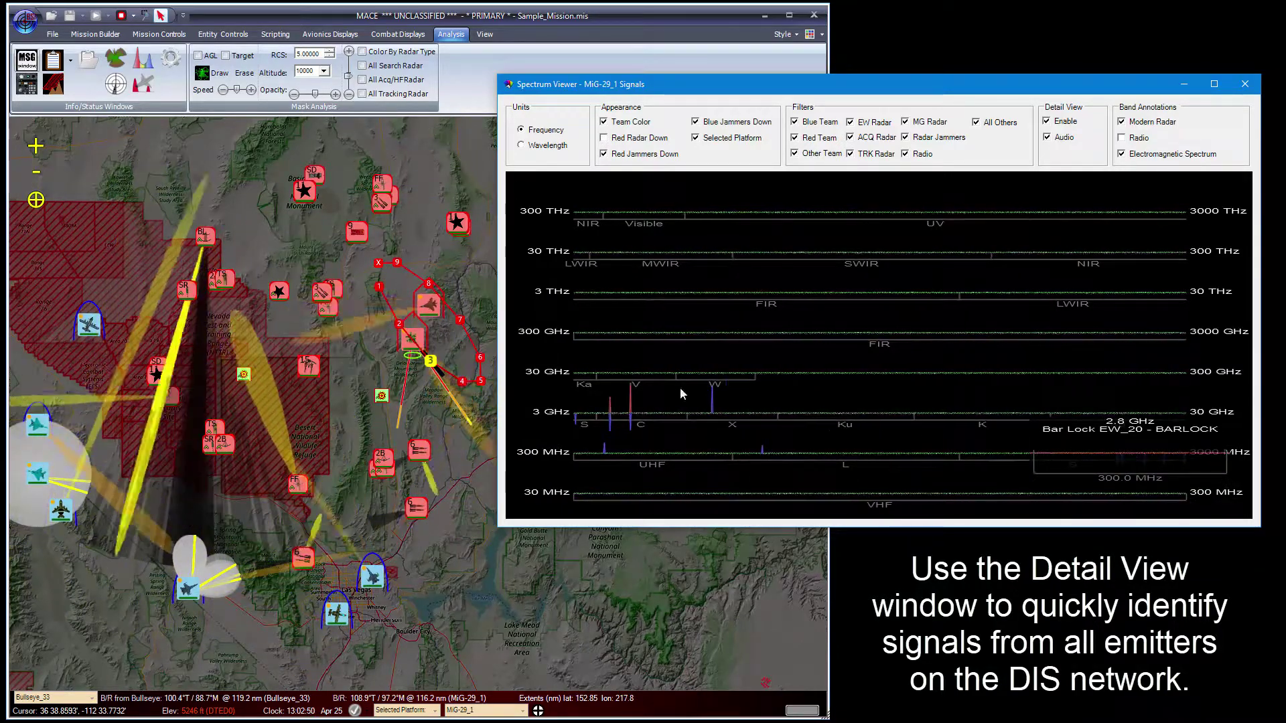
click(373, 576)
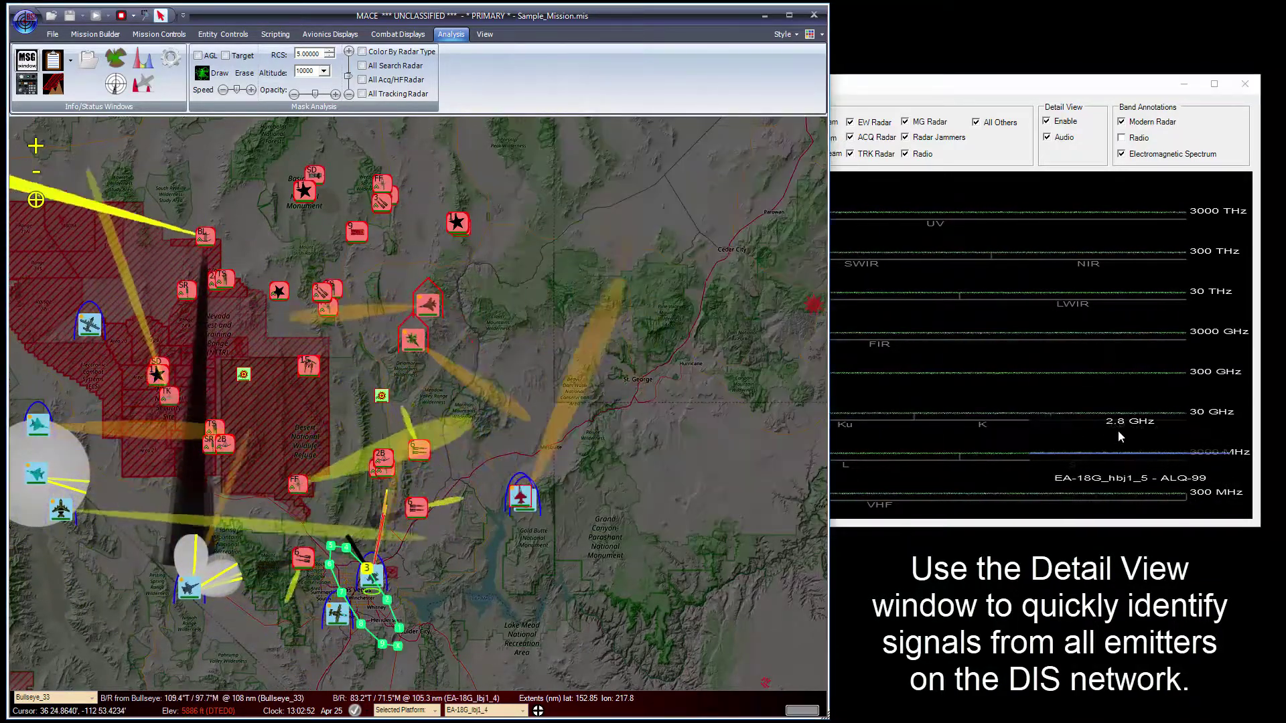
drag(1105, 439, 899, 304)
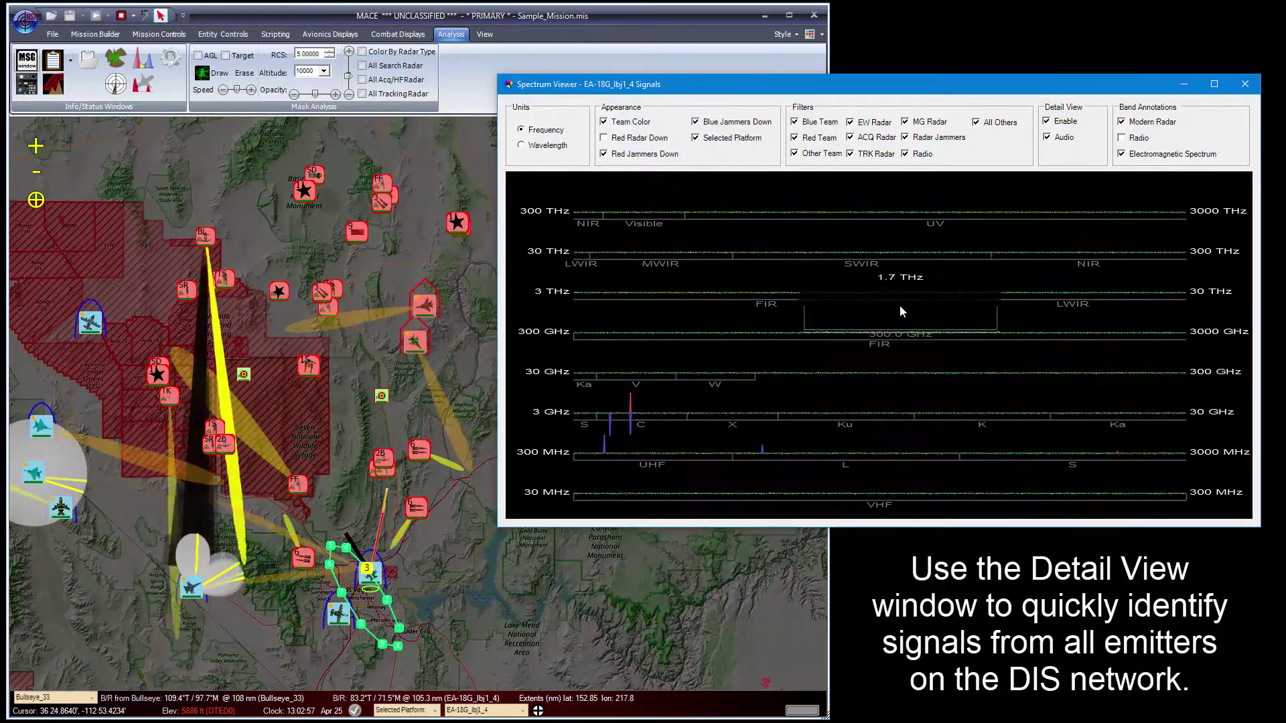
Turn off the detail view and the selected-platform restriction to show all signals
click(1047, 121)
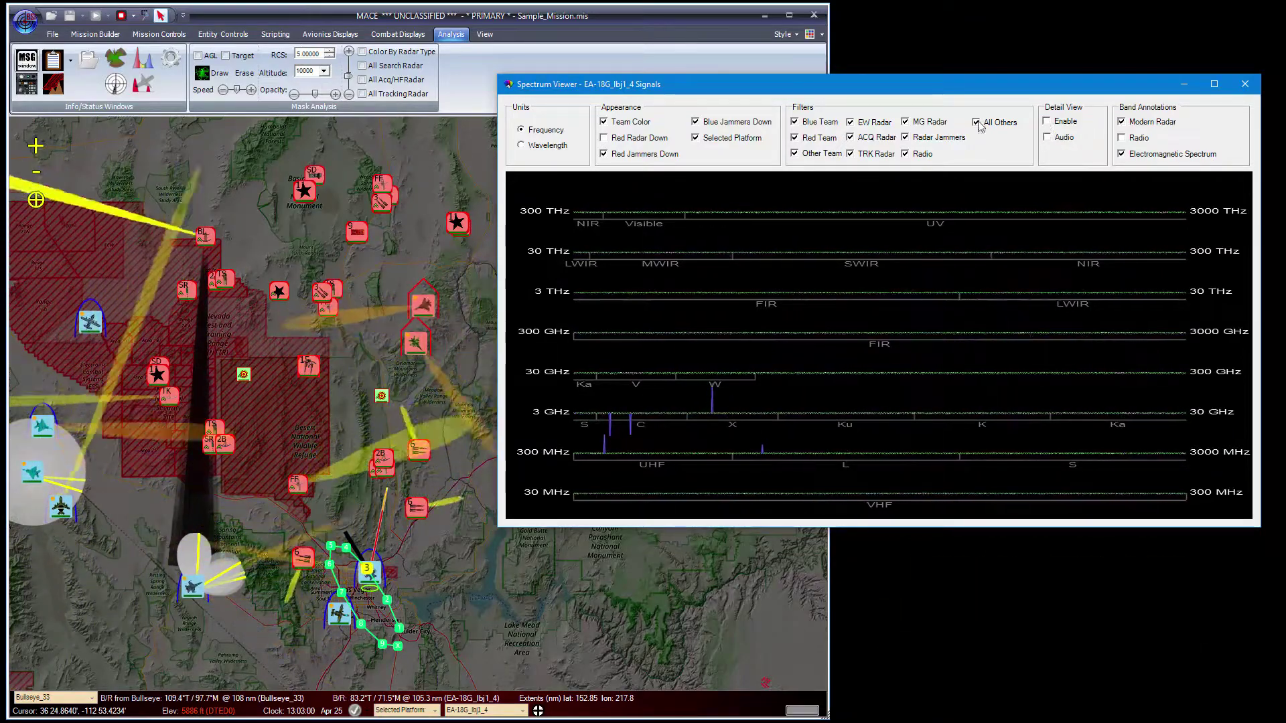
click(695, 137)
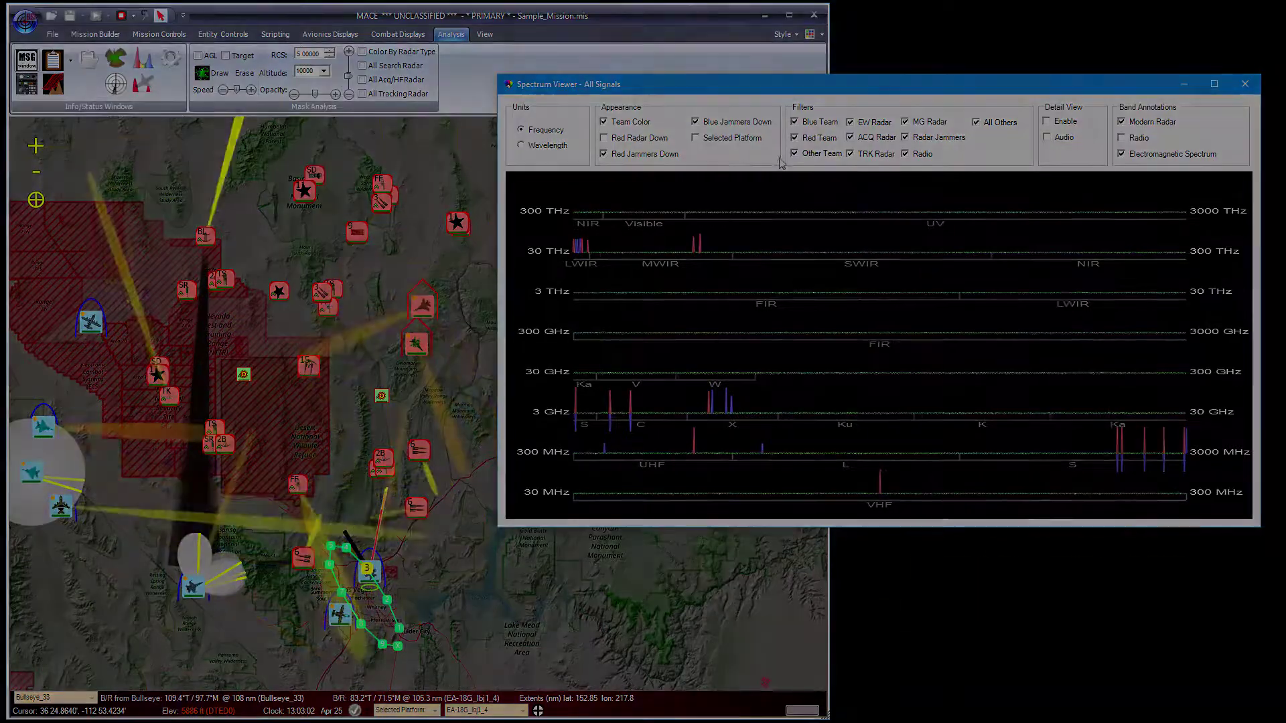